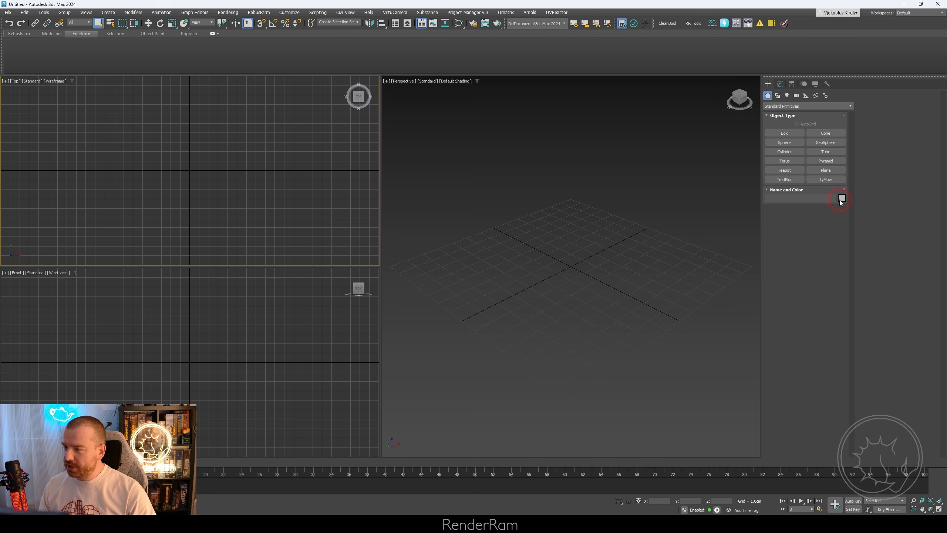
- Draw eight spheres of different sizes in a loose ring in the Perspective view
{"action": "left_click", "coordinate": [782, 142]}
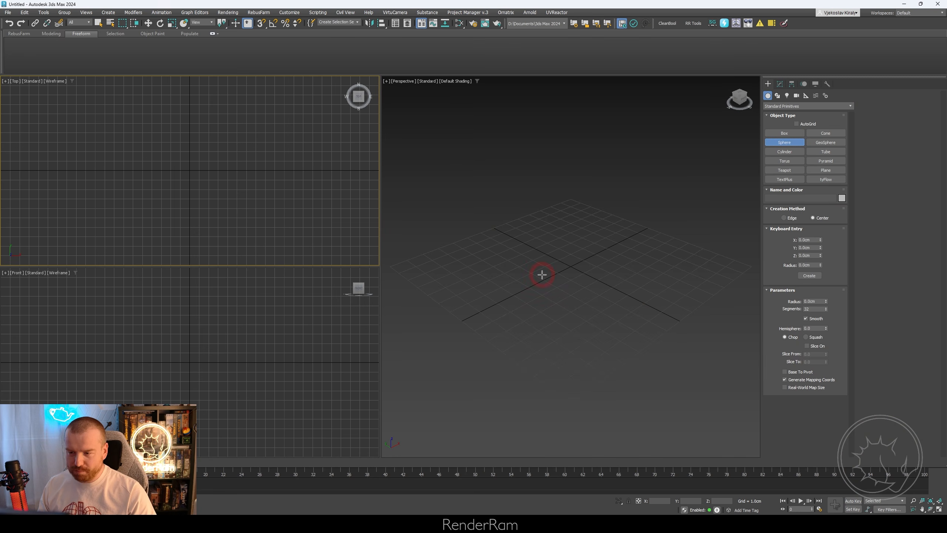
{"action": "left_click_drag", "start_coordinate": [456, 249], "coordinate": [485, 257]}
{"action": "left_click_drag", "start_coordinate": [467, 306], "coordinate": [511, 314]}
{"action": "left_click_drag", "start_coordinate": [544, 333], "coordinate": [571, 340]}
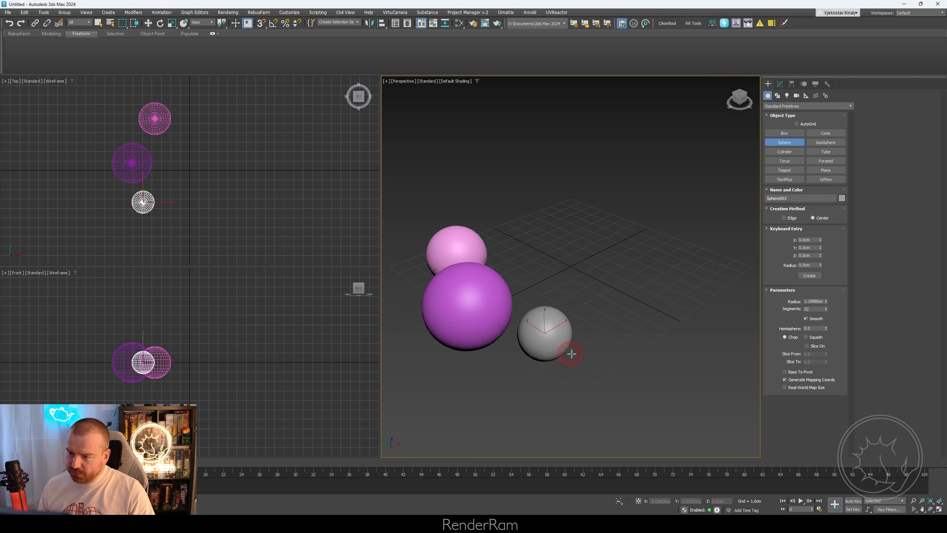
{"action": "left_click_drag", "start_coordinate": [618, 370], "coordinate": [639, 373]}
{"action": "left_click_drag", "start_coordinate": [652, 317], "coordinate": [679, 321]}
{"action": "left_click_drag", "start_coordinate": [635, 275], "coordinate": [658, 284]}
{"action": "left_click_drag", "start_coordinate": [581, 257], "coordinate": [607, 262]}
{"action": "left_click_drag", "start_coordinate": [544, 238], "coordinate": [592, 247]}
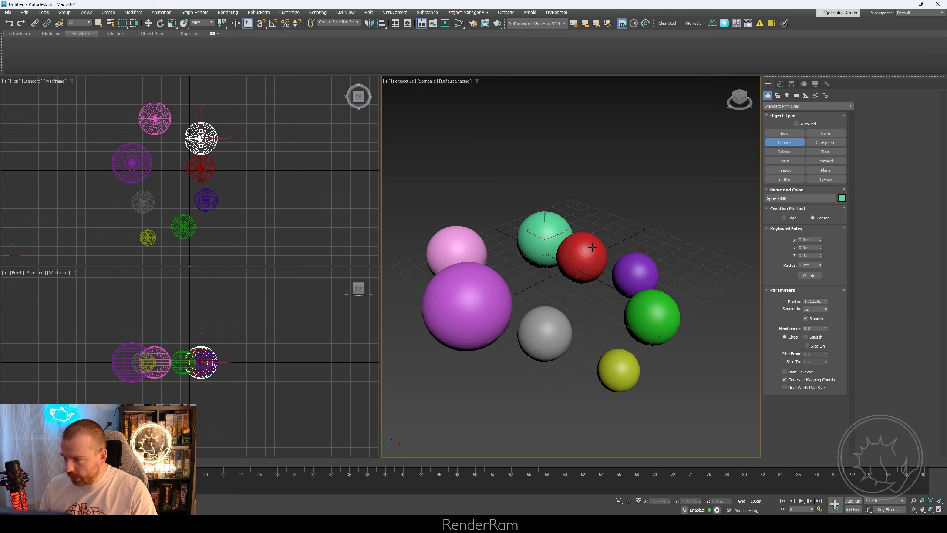
- Change the last sphere's object colour to dark grey and draw eight more spheres of varying size in that colour
{"action": "left_click", "coordinate": [841, 199]}
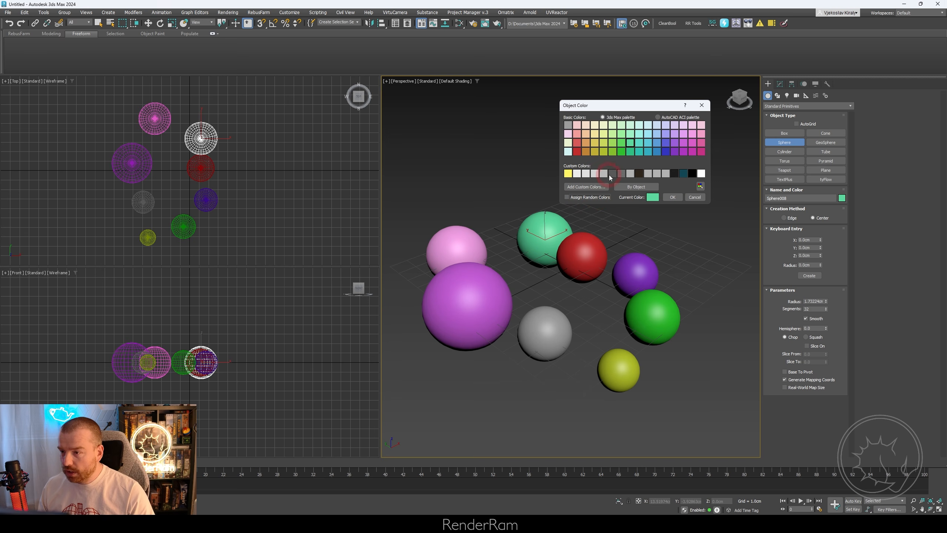
{"action": "left_click", "coordinate": [666, 199]}
{"action": "scroll", "coordinate": [645, 226], "scroll_direction": "down", "scroll_amount": 5}
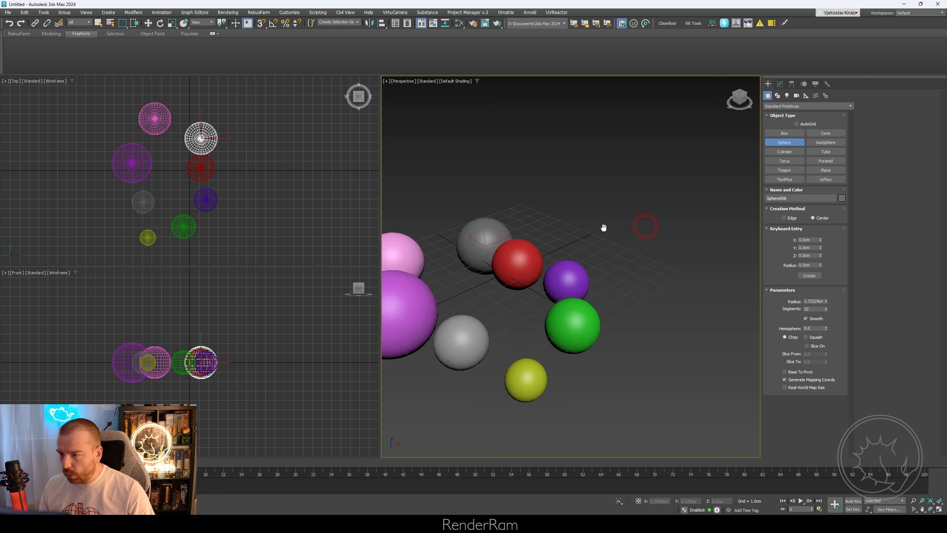
{"action": "left_click_drag", "start_coordinate": [541, 228], "coordinate": [601, 287]}
{"action": "left_click_drag", "start_coordinate": [694, 293], "coordinate": [716, 305]}
{"action": "left_click_drag", "start_coordinate": [682, 227], "coordinate": [701, 242]}
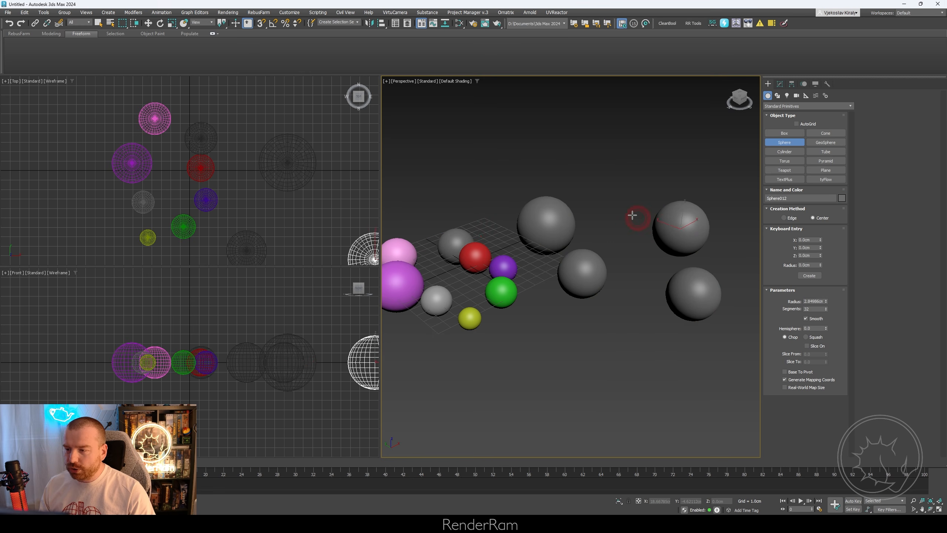
{"action": "left_click_drag", "start_coordinate": [620, 202], "coordinate": [644, 221]}
{"action": "left_click_drag", "start_coordinate": [631, 302], "coordinate": [656, 323]}
{"action": "left_click_drag", "start_coordinate": [532, 356], "coordinate": [531, 368]}
{"action": "left_click_drag", "start_coordinate": [633, 389], "coordinate": [644, 391]}
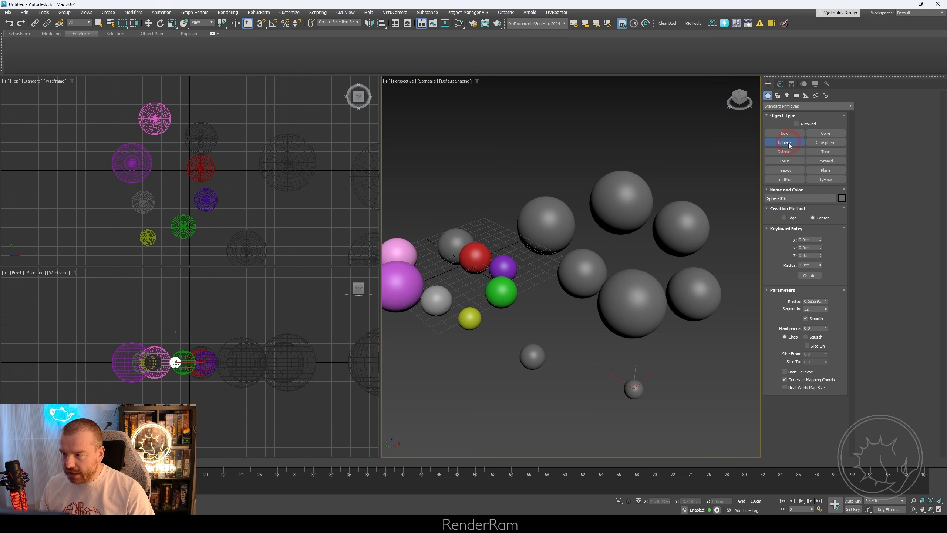
- Draw two small teapots behind the dark grey spheres in the Perspective view
{"action": "left_click", "coordinate": [785, 170]}
{"action": "left_click_drag", "start_coordinate": [719, 173], "coordinate": [717, 182]}
{"action": "left_click_drag", "start_coordinate": [563, 143], "coordinate": [559, 149]}
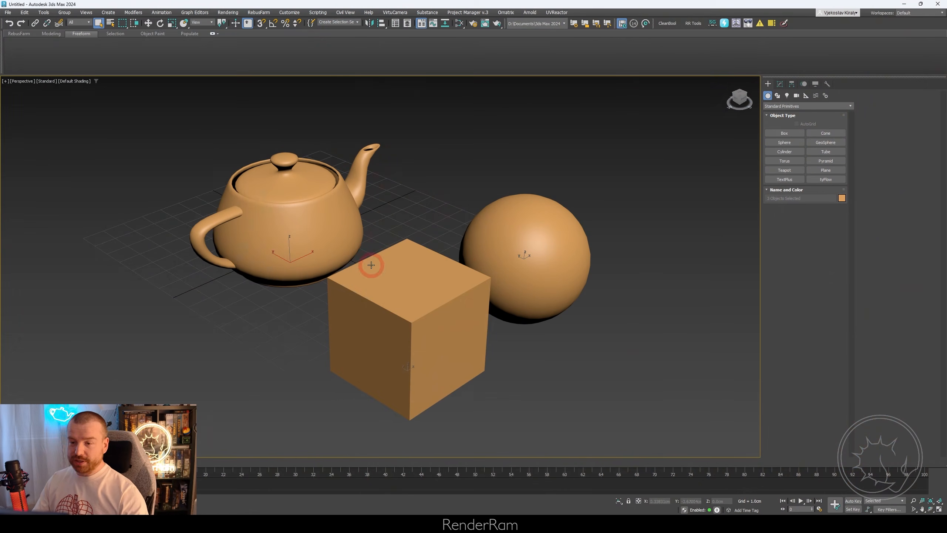
- Display edged faces in the viewport and add a TurboSmooth modifier to the teapot
{"action": "key", "text": "F4"}
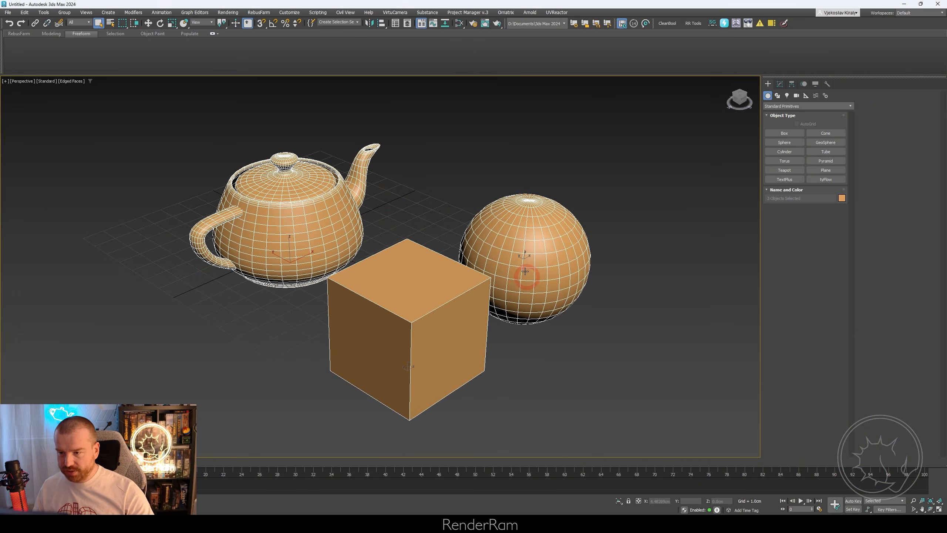
{"action": "left_click", "coordinate": [312, 235]}
{"action": "left_click", "coordinate": [780, 84]}
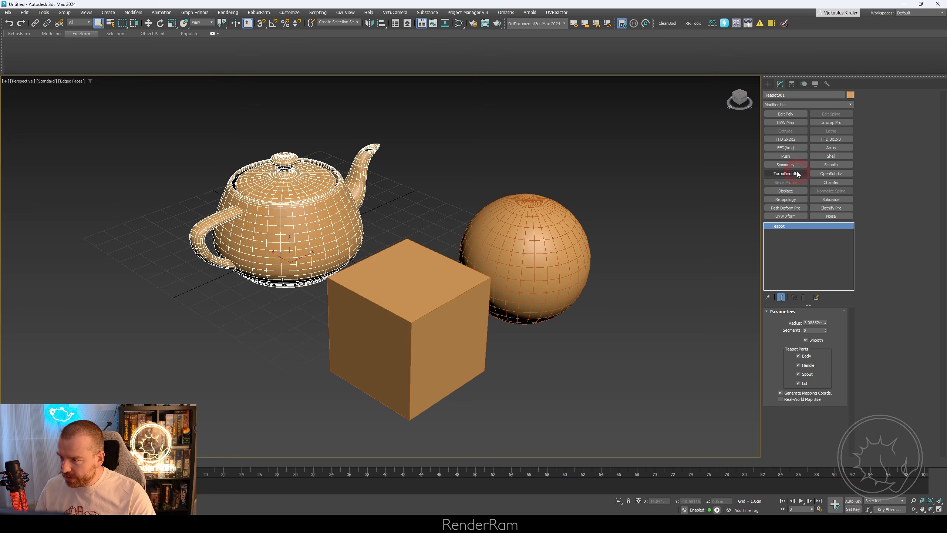
{"action": "left_click", "coordinate": [778, 174]}
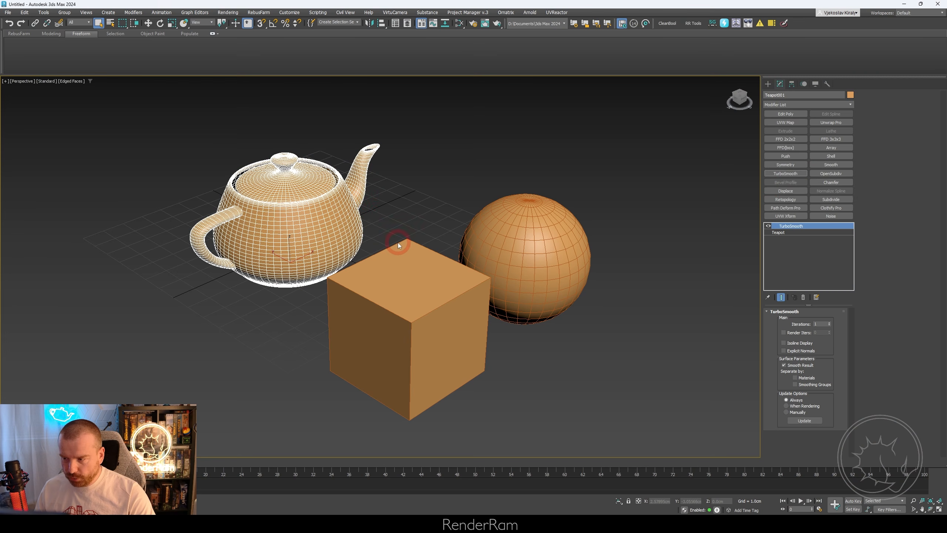
- Add OpenSubdiv to the sphere and link its iterations to the teapot's TurboSmooth iterations by pasting the copied controller as an instance
{"action": "right_click", "coordinate": [819, 324]}
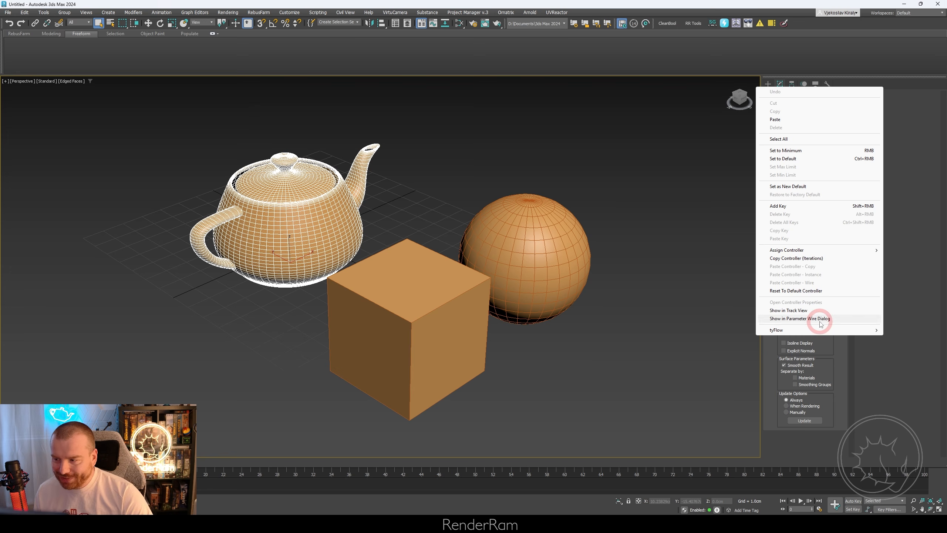
{"action": "left_click", "coordinate": [818, 258]}
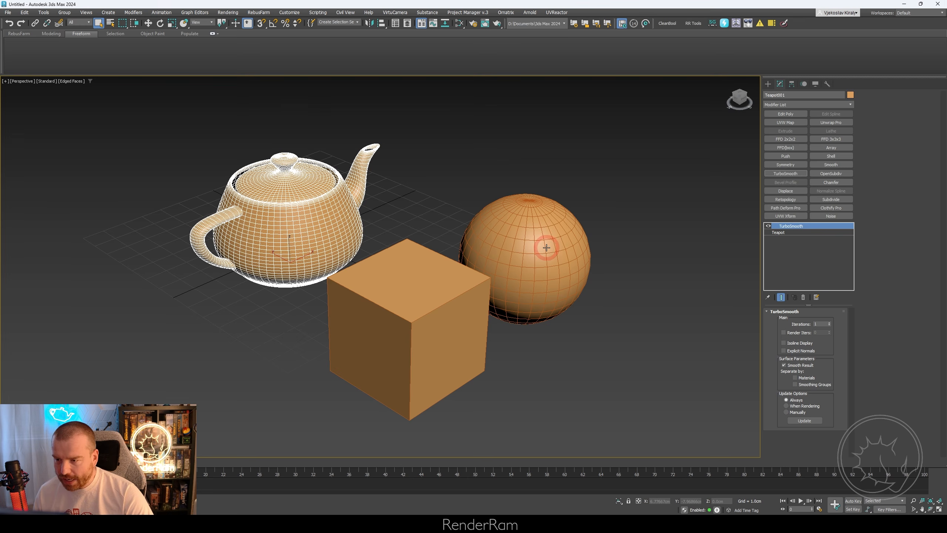
{"action": "left_click", "coordinate": [545, 249]}
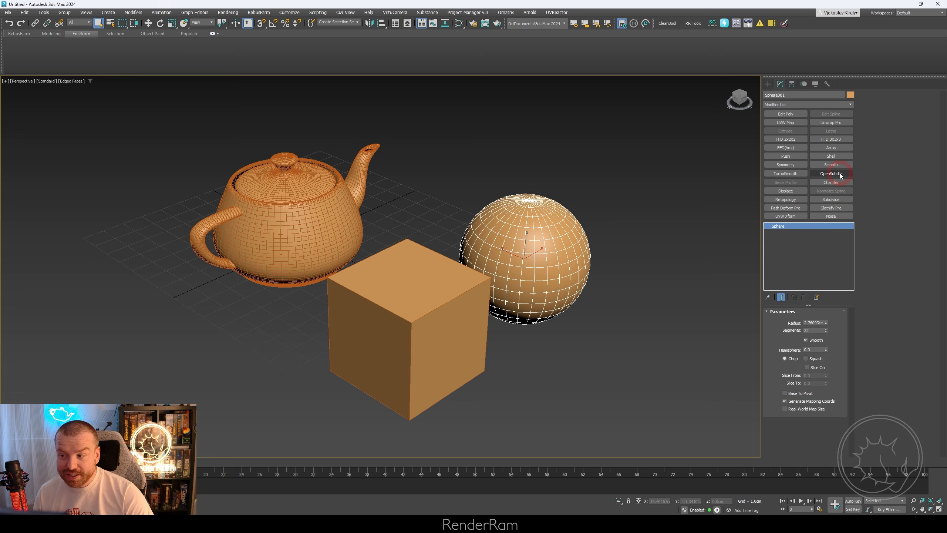
{"action": "left_click", "coordinate": [840, 173]}
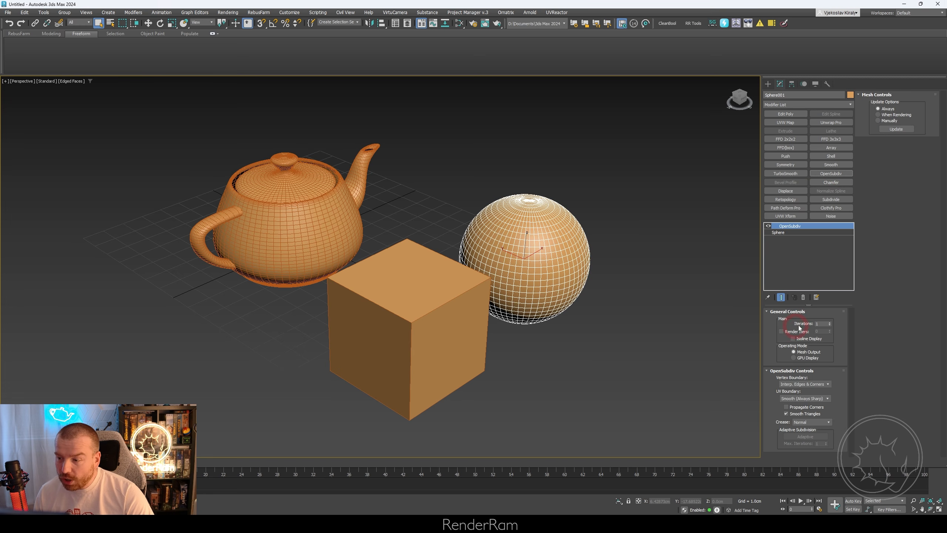
{"action": "right_click", "coordinate": [820, 323]}
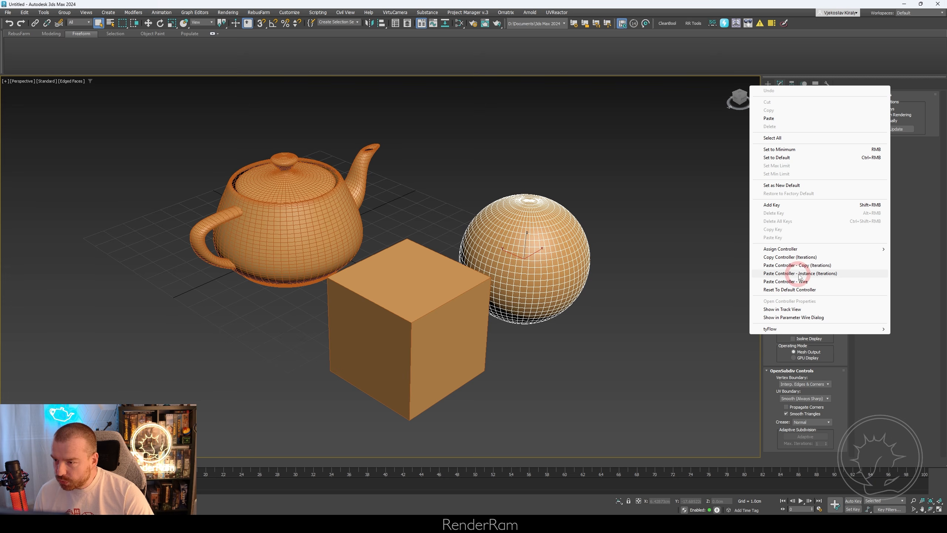
{"action": "left_click", "coordinate": [825, 273]}
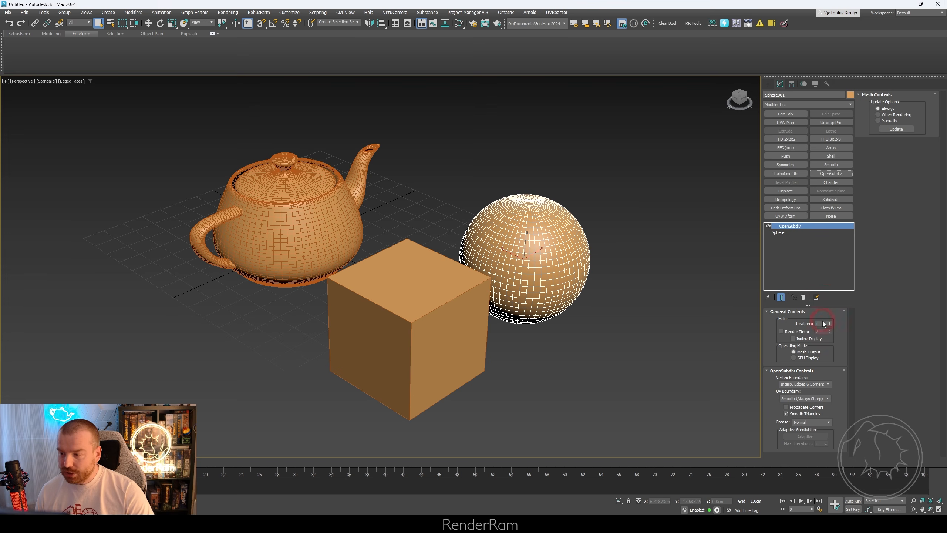
- Test the linked subdivision by varying the sphere's OpenSubdiv iterations from 0 to 2 and checking the teapot's iterations
{"action": "left_click", "coordinate": [300, 206]}
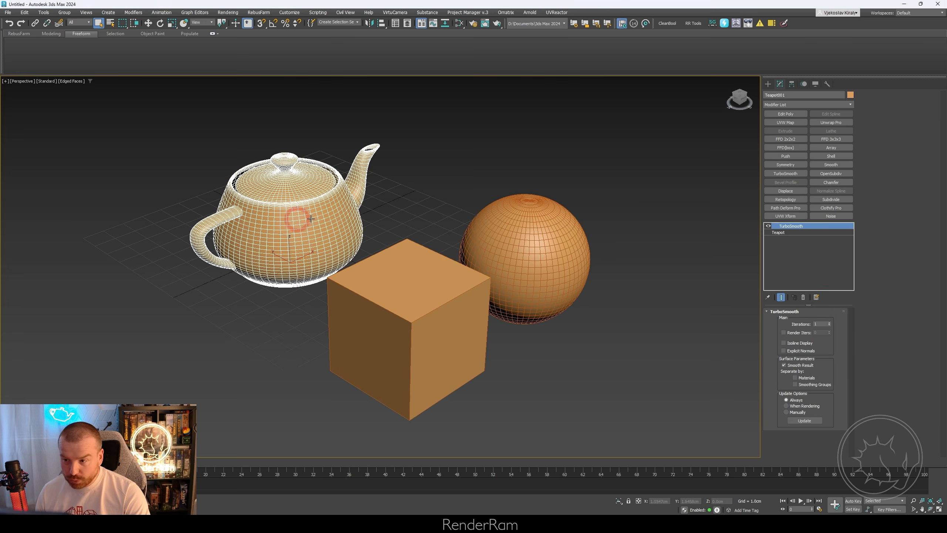
{"action": "left_click", "coordinate": [574, 233]}
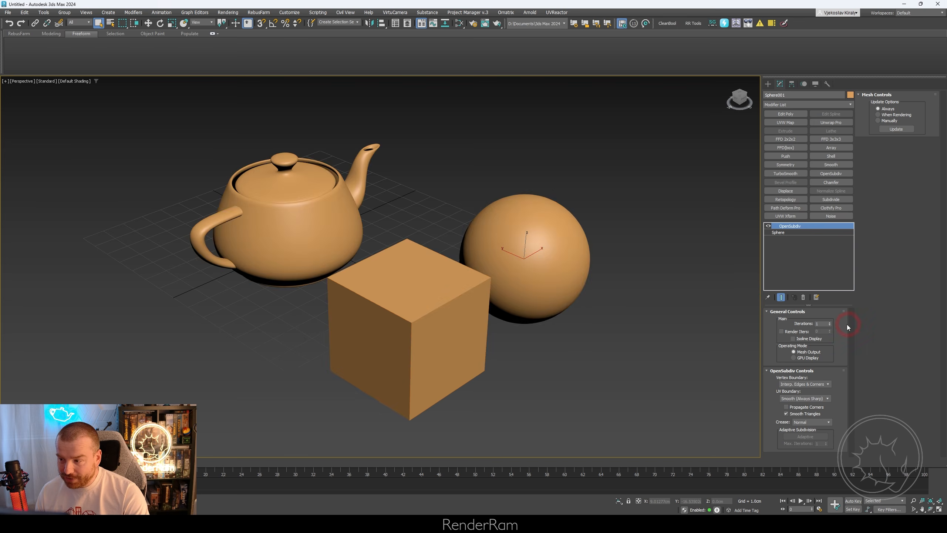
{"action": "left_click", "coordinate": [830, 325]}
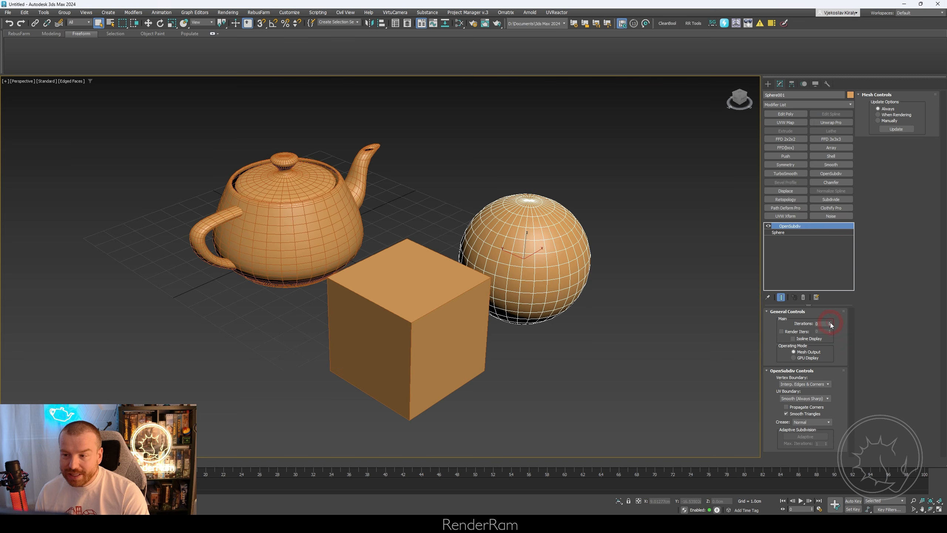
{"action": "left_click", "coordinate": [268, 212]}
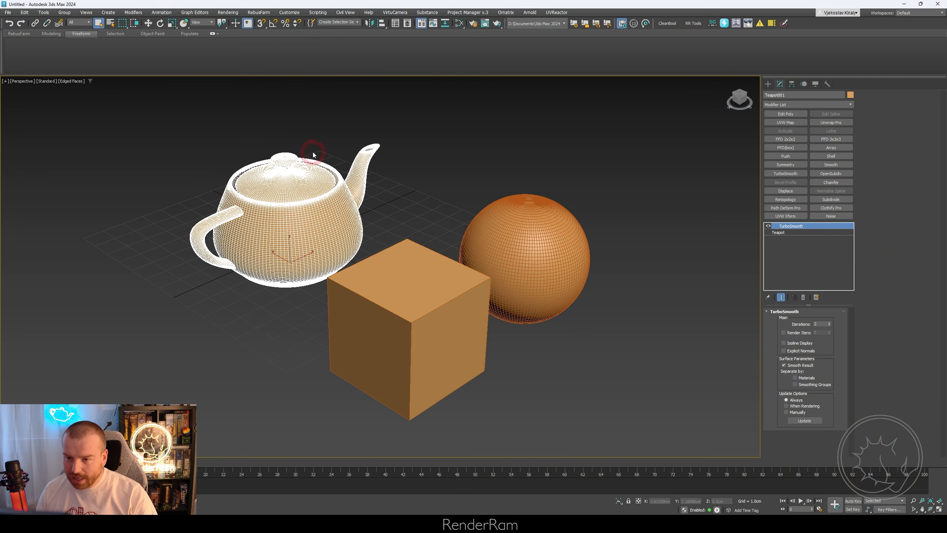
- Add a TurboSmooth modifier to the box and enable its Isoline Display
{"action": "left_click", "coordinate": [407, 286]}
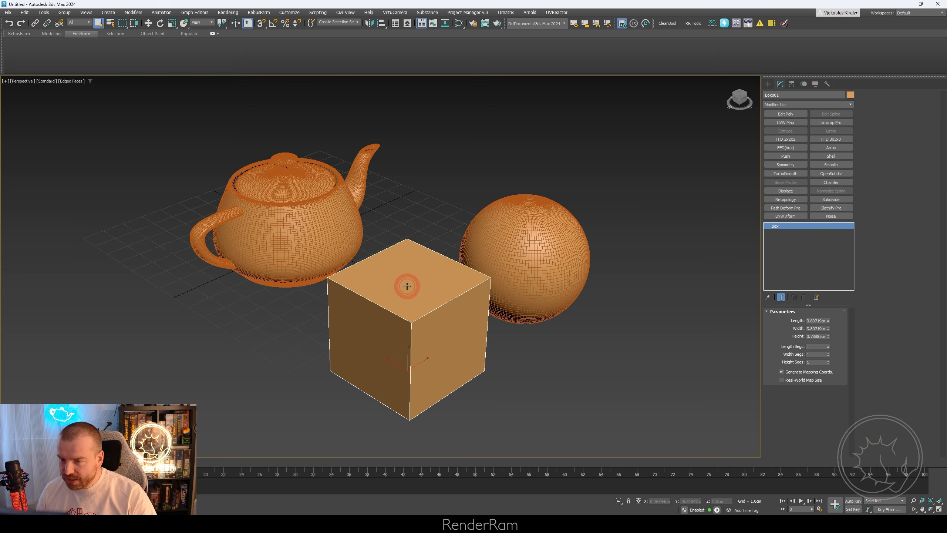
{"action": "left_click", "coordinate": [785, 173]}
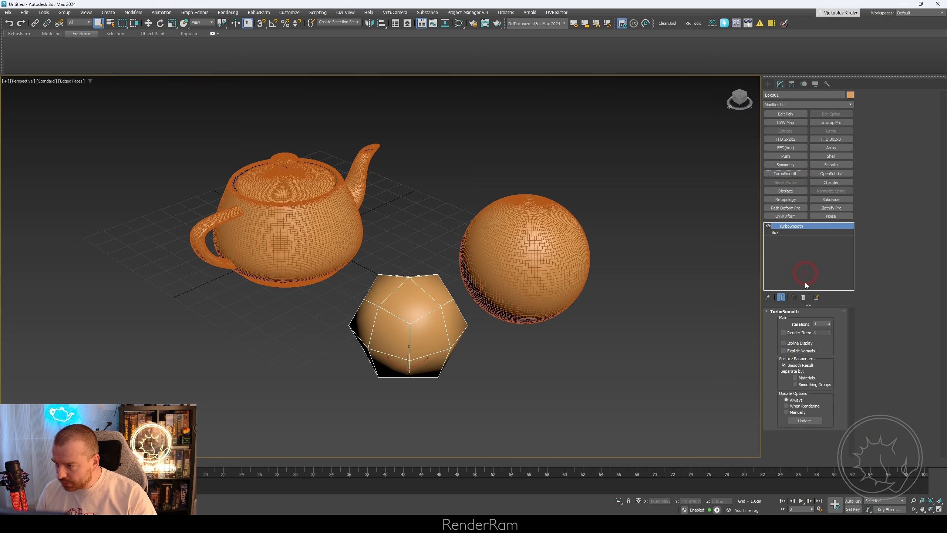
{"action": "left_click", "coordinate": [801, 345]}
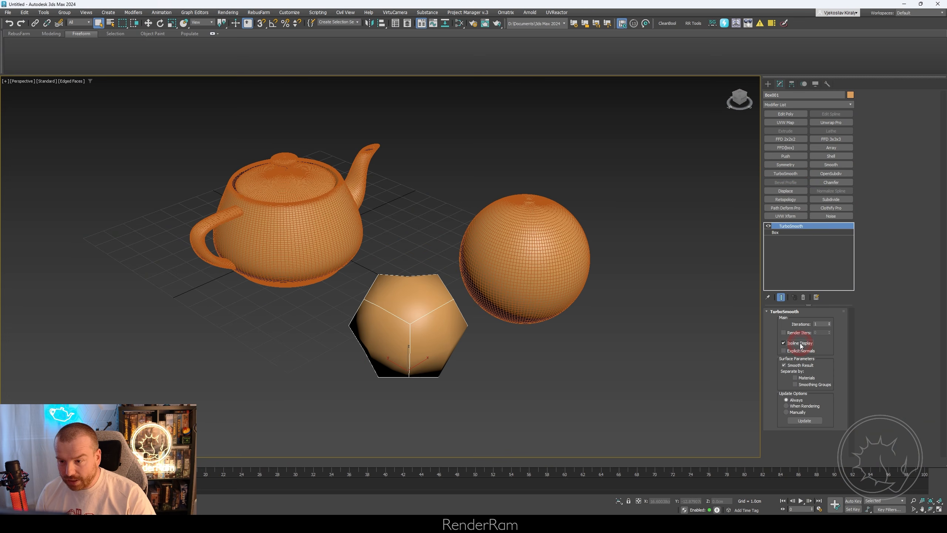
- Copy the teapot's TurboSmooth iterations controller and paste it as an instance onto the box's TurboSmooth iterations
{"action": "left_click", "coordinate": [299, 223]}
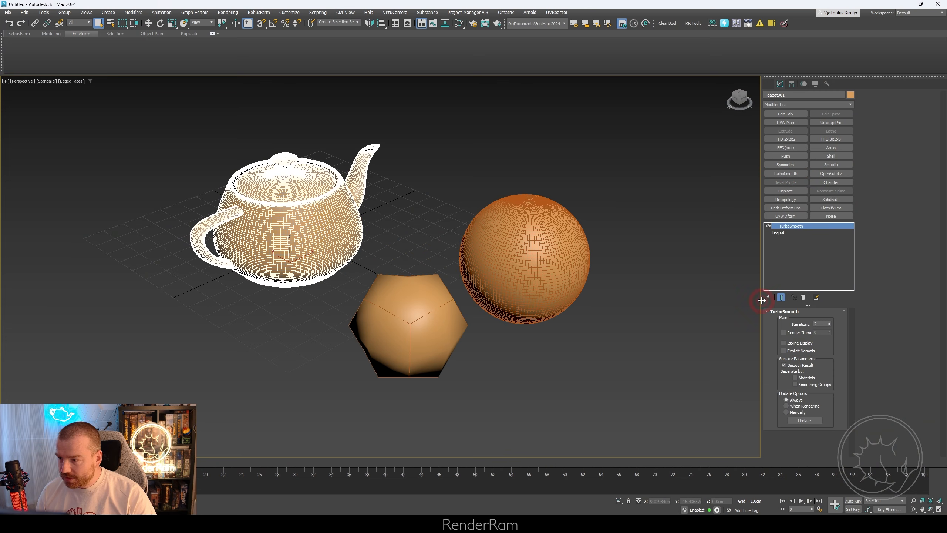
{"action": "right_click", "coordinate": [823, 322]}
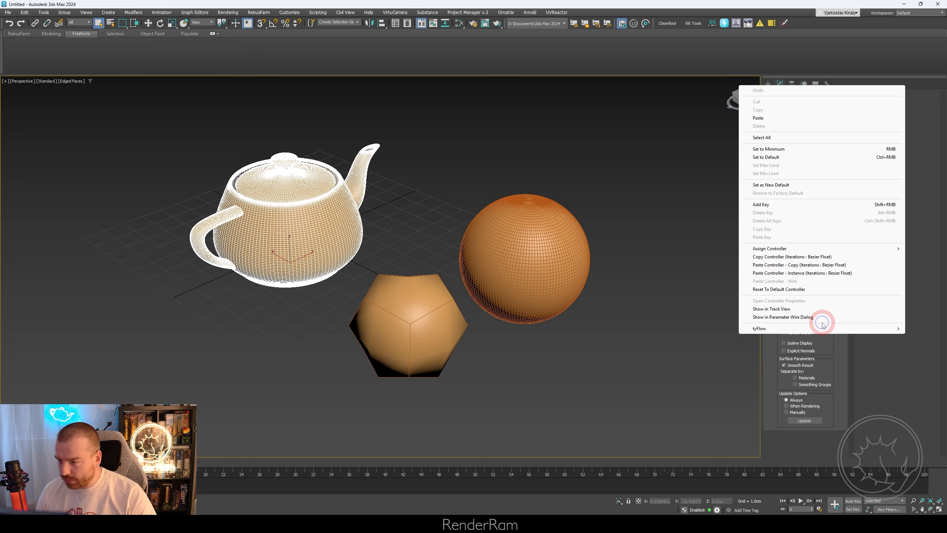
{"action": "left_click", "coordinate": [781, 257]}
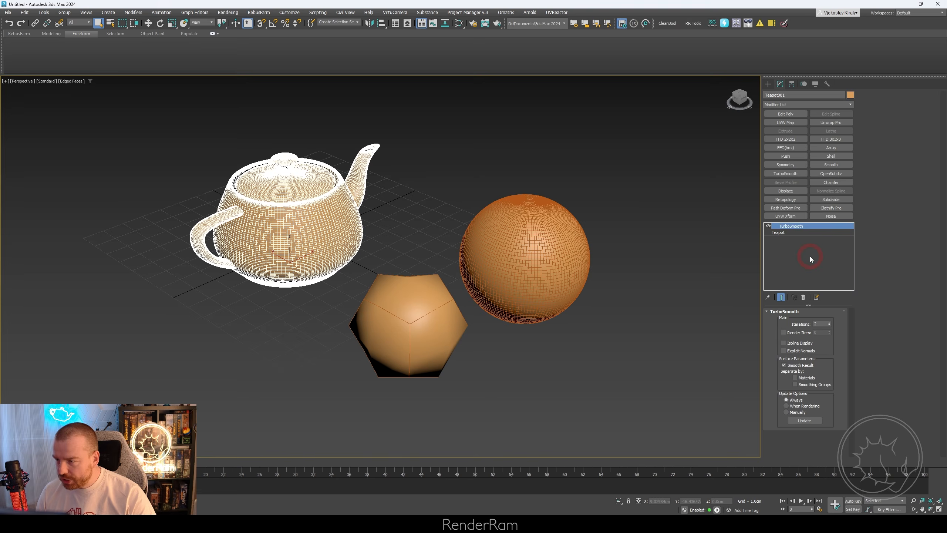
{"action": "left_click", "coordinate": [389, 329]}
{"action": "right_click", "coordinate": [824, 323]}
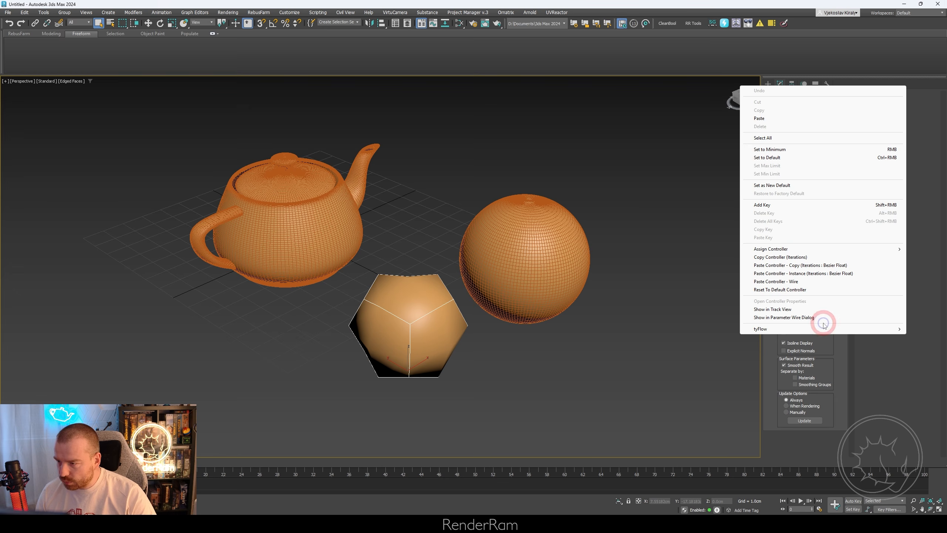
{"action": "left_click", "coordinate": [772, 273]}
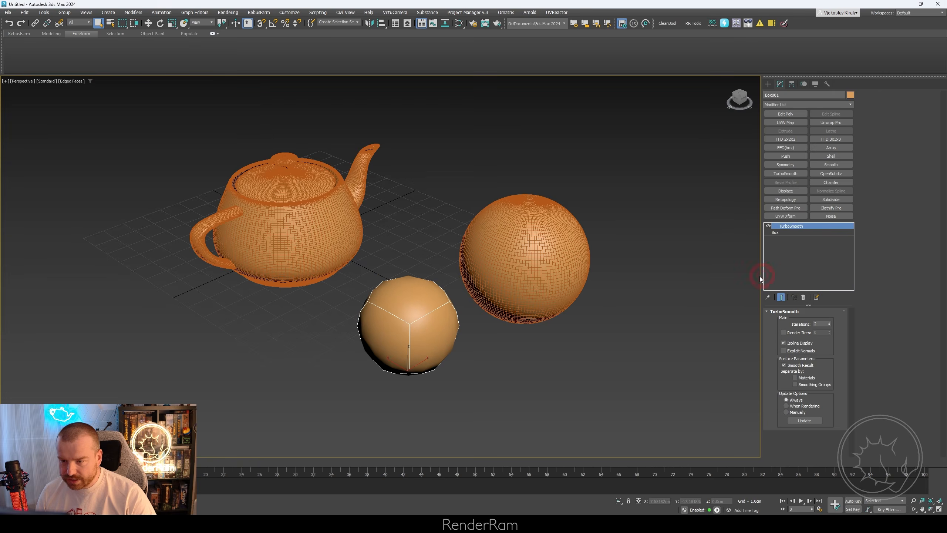
- Compare the teapot's and box's TurboSmooth settings, and set the box's linked iterations to 1
{"action": "scroll", "coordinate": [359, 250], "scroll_direction": "up", "scroll_amount": 3}
{"action": "left_click", "coordinate": [332, 238]}
{"action": "left_click", "coordinate": [414, 372]}
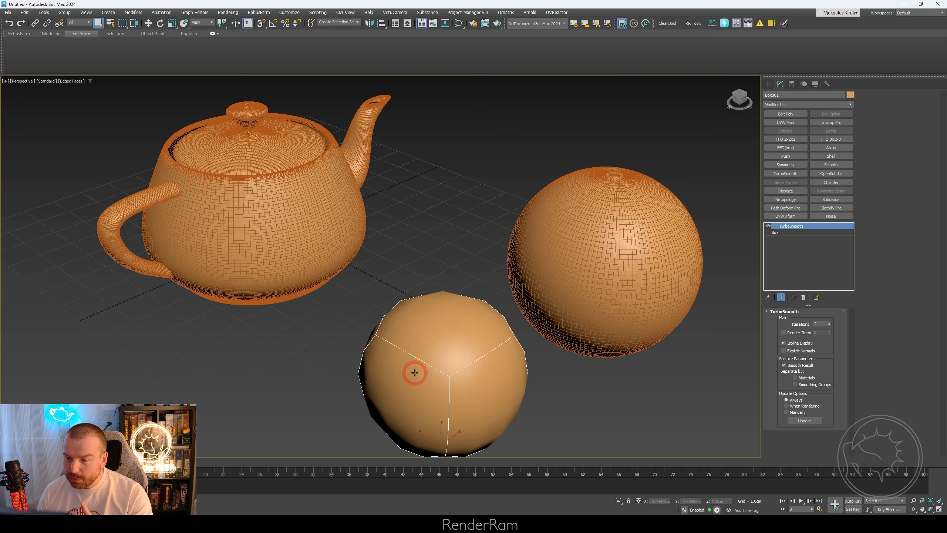
{"action": "left_click", "coordinate": [303, 224]}
{"action": "left_click", "coordinate": [451, 343]}
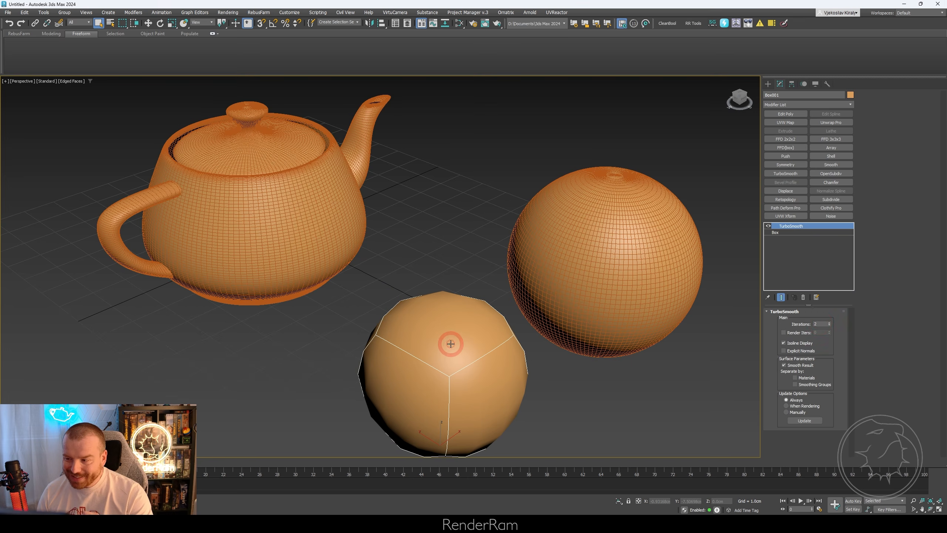
{"action": "left_click", "coordinate": [829, 325]}
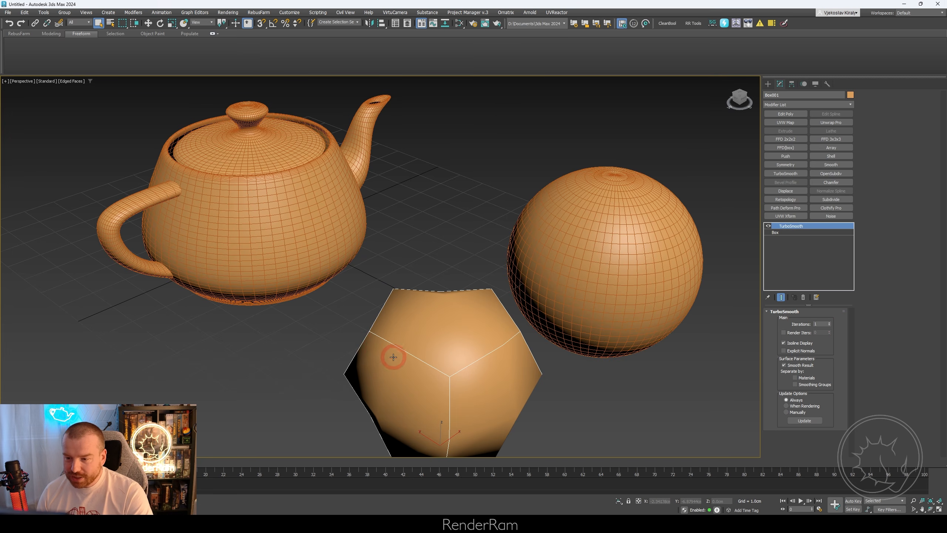
- Turn off Isoline Display on the box's TurboSmooth and set its linked iterations to 2
{"action": "middle_click_drag", "start_coordinate": [393, 357], "coordinate": [413, 344]}
{"action": "left_click", "coordinate": [783, 343]}
{"action": "left_click", "coordinate": [791, 345]}
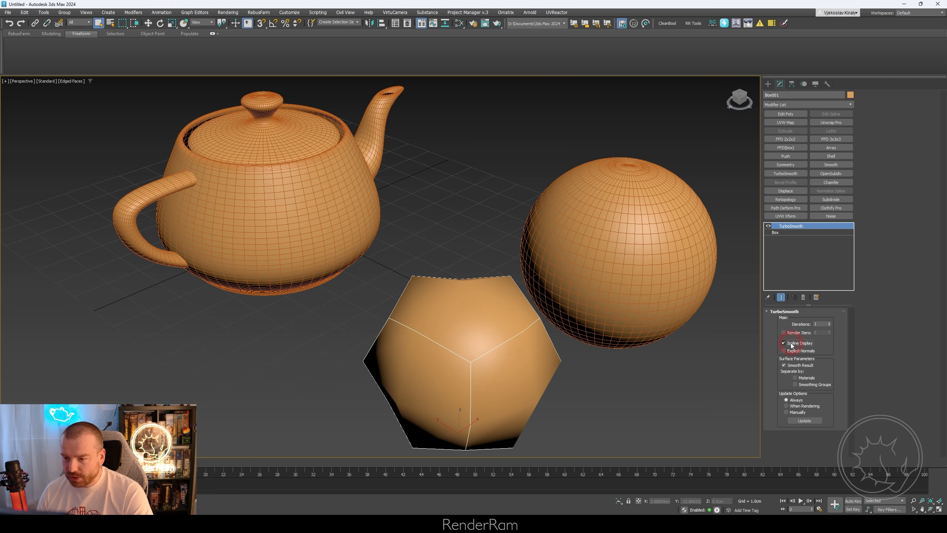
{"action": "left_click", "coordinate": [797, 344]}
{"action": "left_click", "coordinate": [829, 323]}
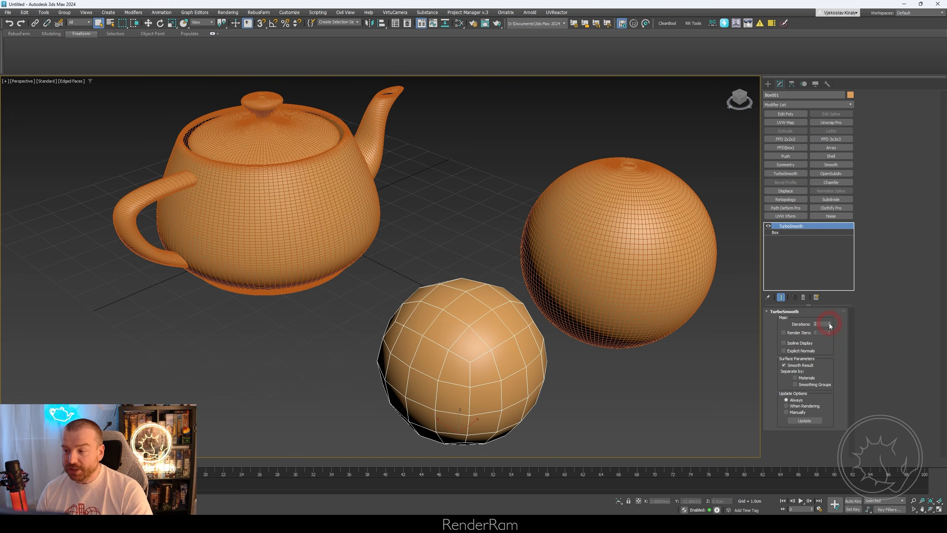
{"action": "left_click", "coordinate": [794, 344]}
{"action": "left_click", "coordinate": [794, 344]}
{"action": "scroll", "coordinate": [491, 294], "scroll_direction": "down", "scroll_amount": 3}
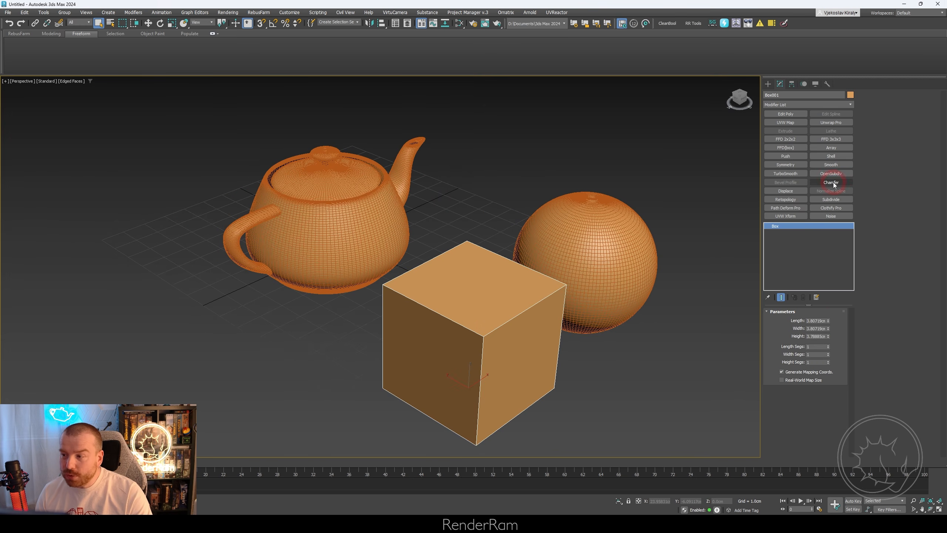
- Replace the box's TurboSmooth with a Chamfer modifier and set the chamfer amount to 0.279 cm
{"action": "left_click", "coordinate": [832, 182]}
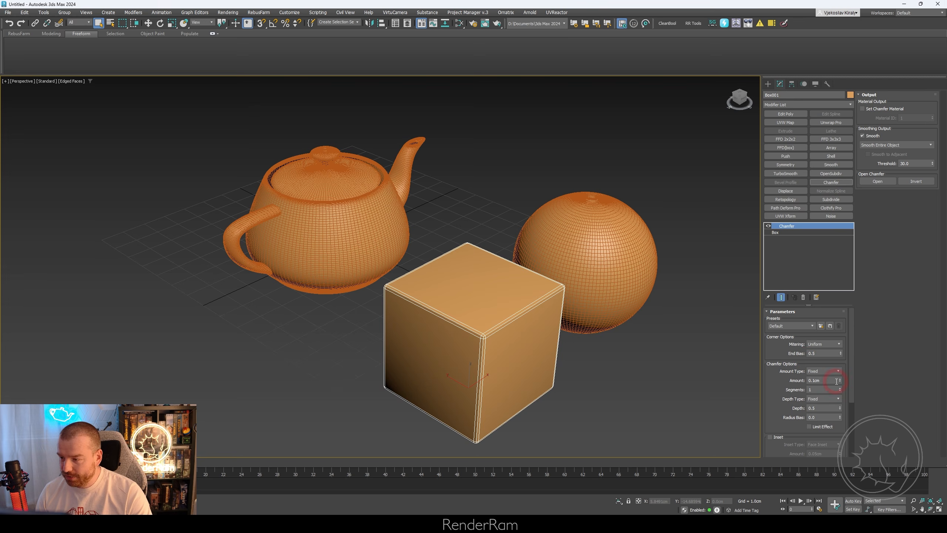
{"action": "mouse_move", "coordinate": [840, 380]}
{"action": "left_mouse_down"}
{"action": "mouse_move", "coordinate": [828, 385]}
{"action": "mouse_move", "coordinate": [830, 366]}
{"action": "left_mouse_up"}
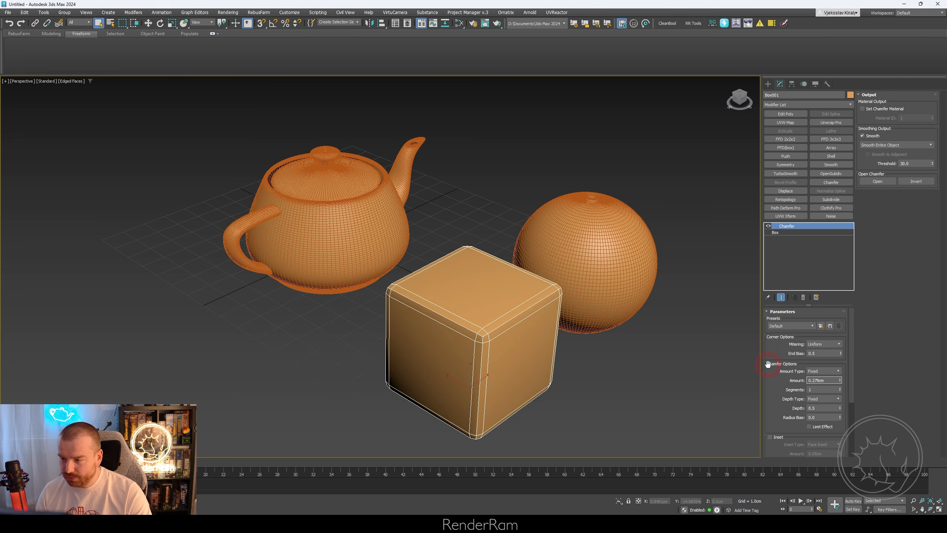
{"action": "middle_click_drag", "start_coordinate": [609, 323], "coordinate": [569, 285]}
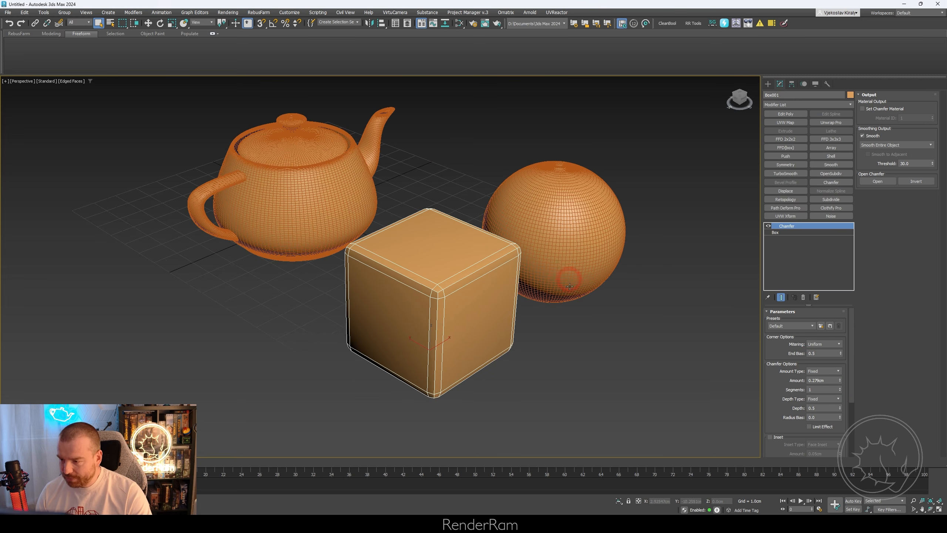
- Paste the copied iterations controller as an instance onto the box's Chamfer segments and adjust the linked value
{"action": "right_click", "coordinate": [817, 389]}
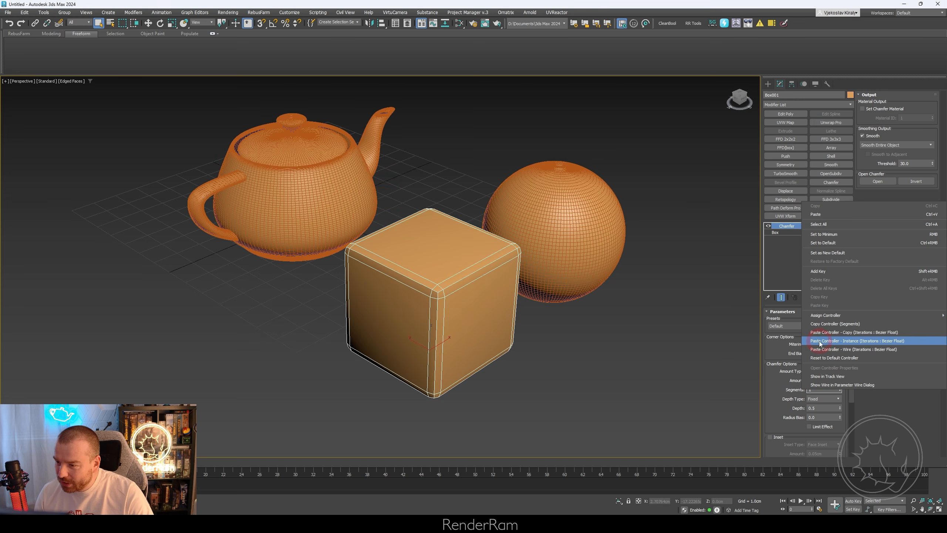
{"action": "left_click", "coordinate": [846, 342]}
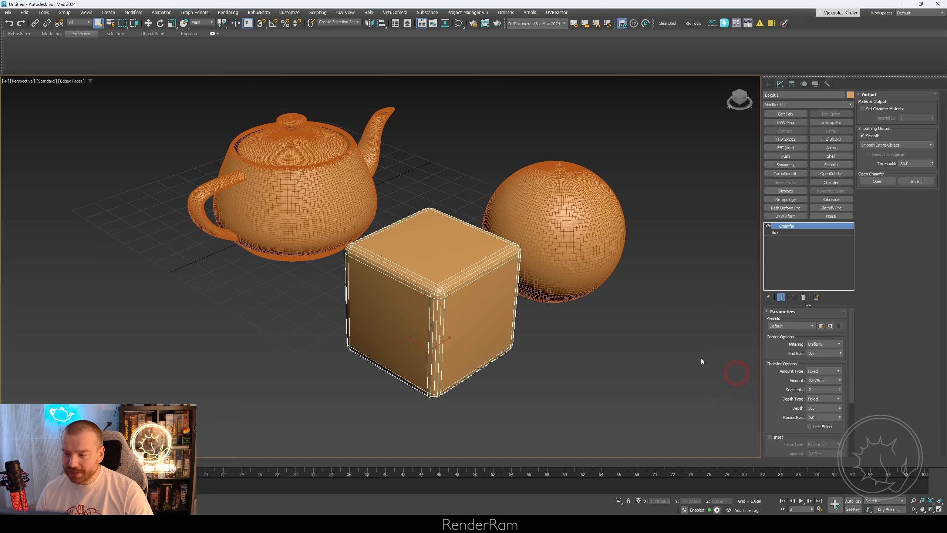
{"action": "left_click", "coordinate": [840, 391]}
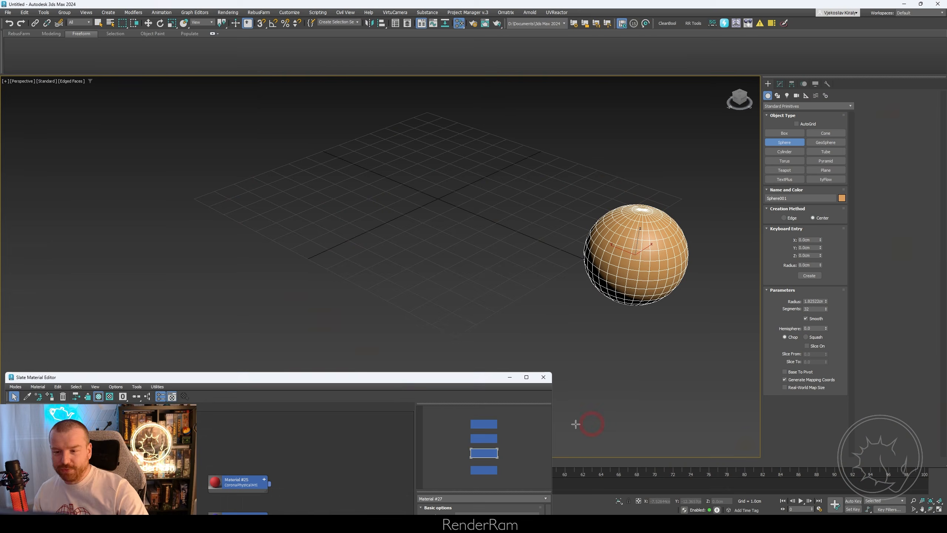
- Move the Slate Material Editor clear of the sphere and add a Material modifier to the sphere
{"action": "left_click_drag", "start_coordinate": [397, 381], "coordinate": [320, 142]}
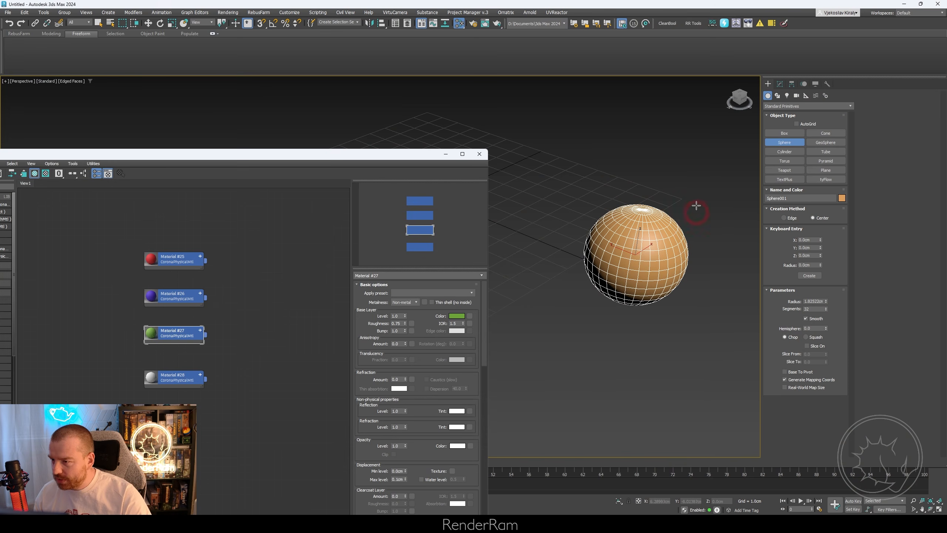
{"action": "left_click", "coordinate": [779, 84]}
{"action": "left_click", "coordinate": [808, 104]}
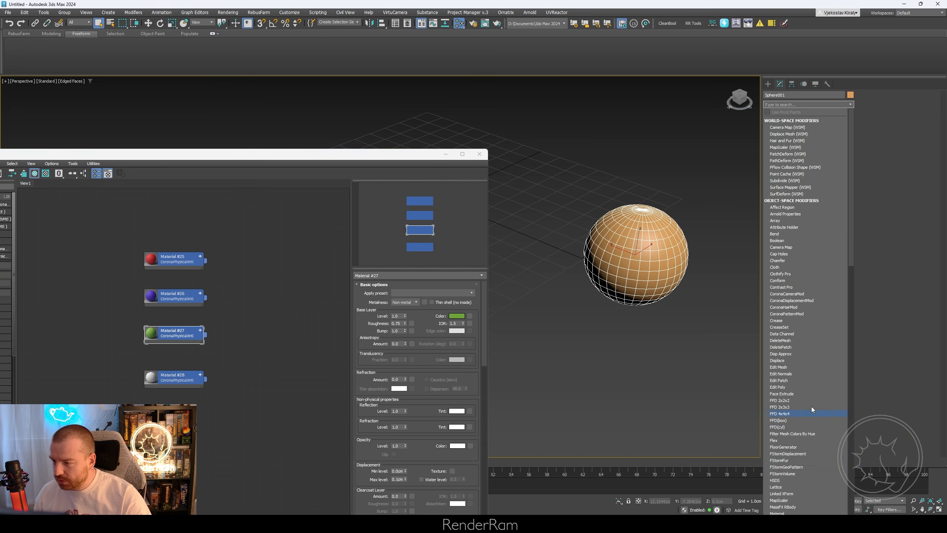
{"action": "scroll", "coordinate": [805, 429], "scroll_direction": "down", "scroll_amount": 1}
{"action": "left_click", "coordinate": [779, 498]}
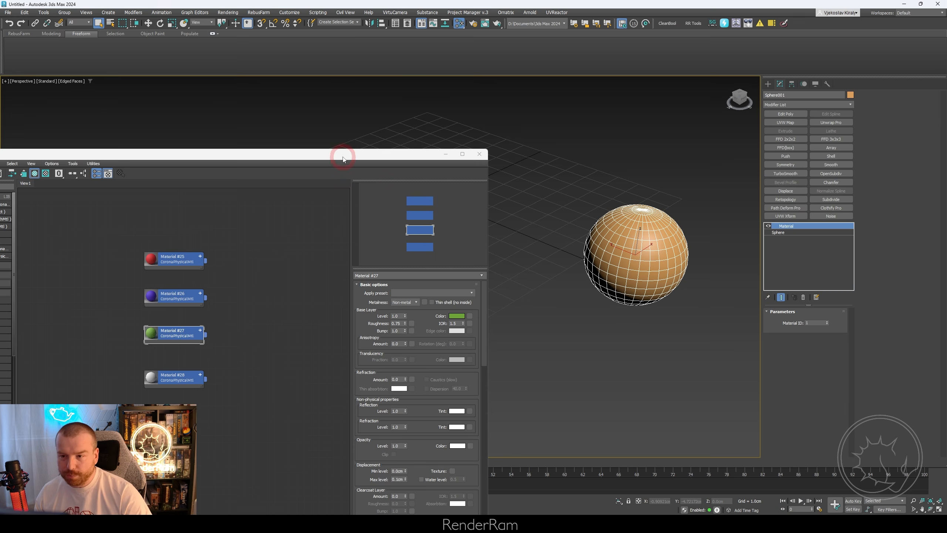
- Create a Multi/Sub-Object material with four sub-material slots beside the red, blue, green and white materials
{"action": "left_click_drag", "start_coordinate": [343, 159], "coordinate": [391, 101]}
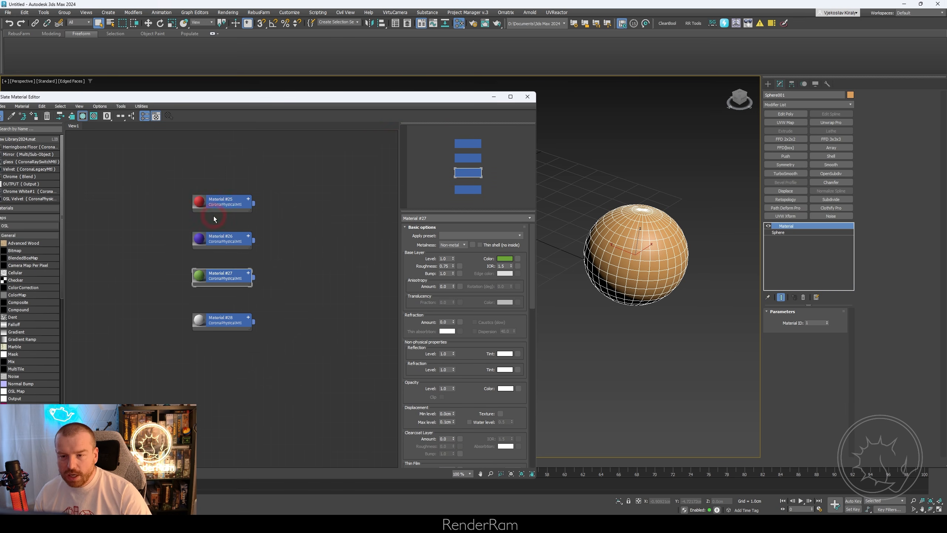
{"action": "right_click", "coordinate": [312, 218]}
{"action": "mouse_move", "coordinate": [336, 228]}
{"action": "mouse_move", "coordinate": [395, 227]}
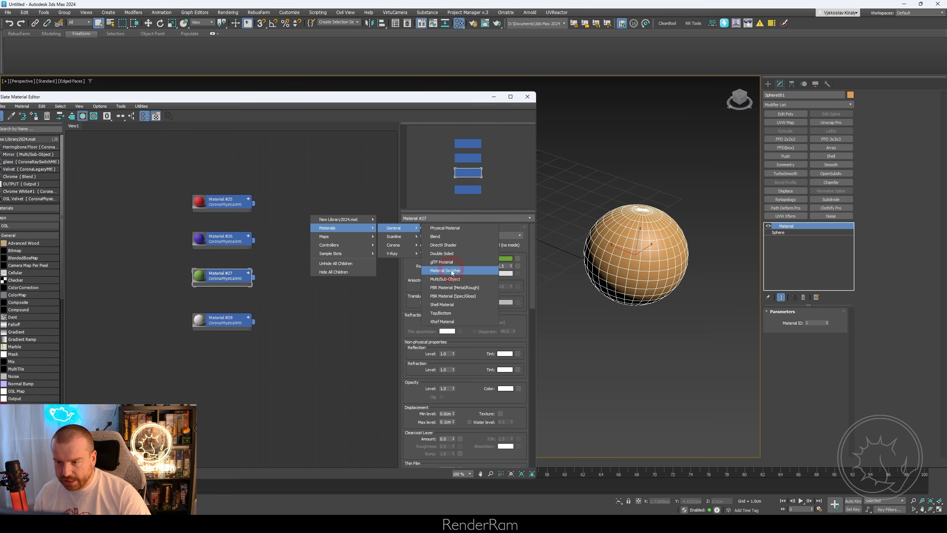
{"action": "left_click", "coordinate": [445, 279]}
{"action": "left_click", "coordinate": [437, 238]}
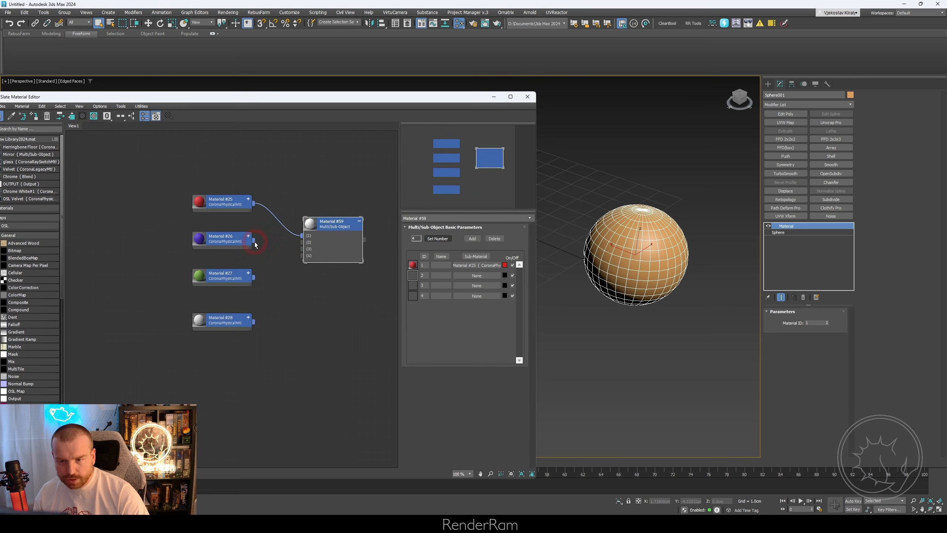
- Connect the red, blue, green and white materials to slots 1 to 4 and assign the Multi/Sub-Object material to the sphere
{"action": "left_click_drag", "start_coordinate": [254, 242], "coordinate": [301, 241]}
{"action": "left_click_drag", "start_coordinate": [254, 277], "coordinate": [302, 256]}
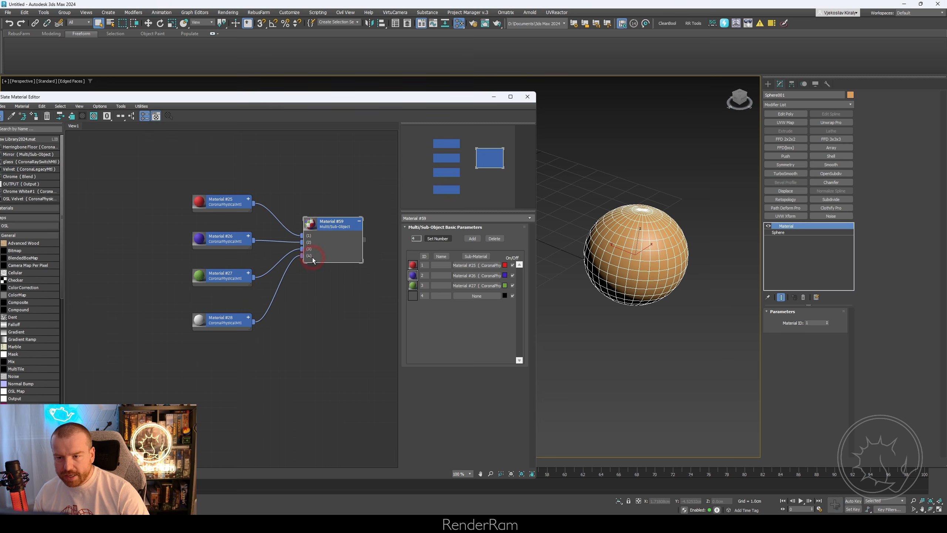
{"action": "left_click_drag", "start_coordinate": [636, 249], "coordinate": [636, 249]}
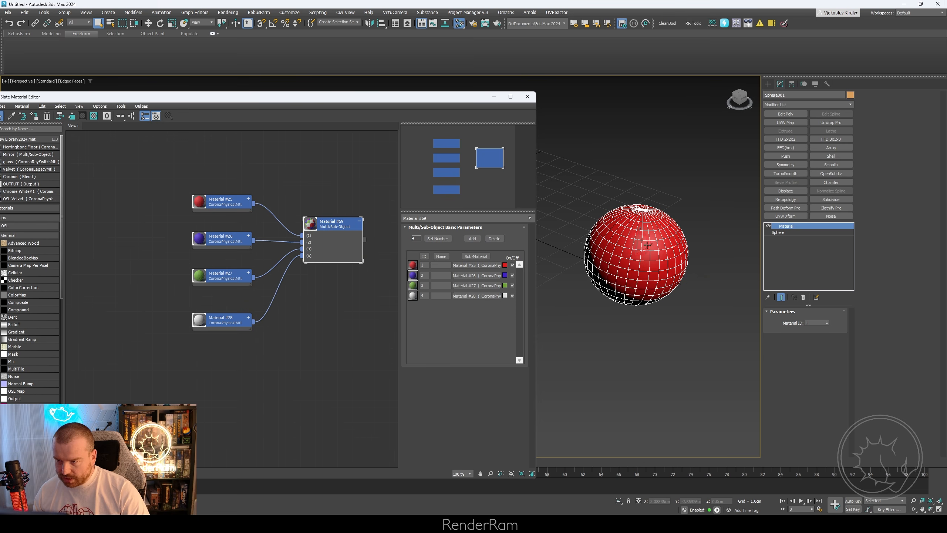
- Turn off edged faces and cycle the sphere's Material ID between 1 and 4, finishing on 2
{"action": "key", "text": "F4"}
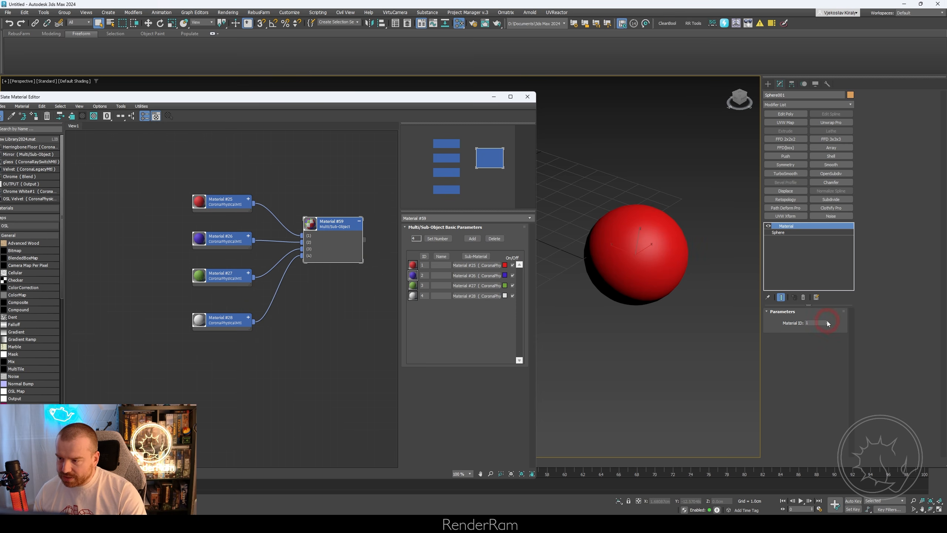
{"action": "left_click", "coordinate": [826, 322]}
{"action": "left_click", "coordinate": [827, 322]}
{"action": "left_click", "coordinate": [827, 322]}
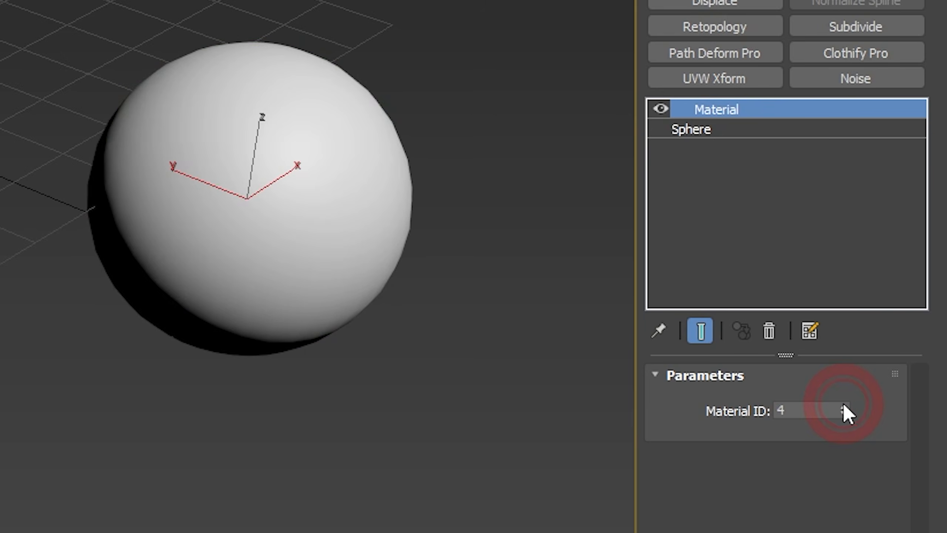
{"action": "left_click", "coordinate": [843, 415]}
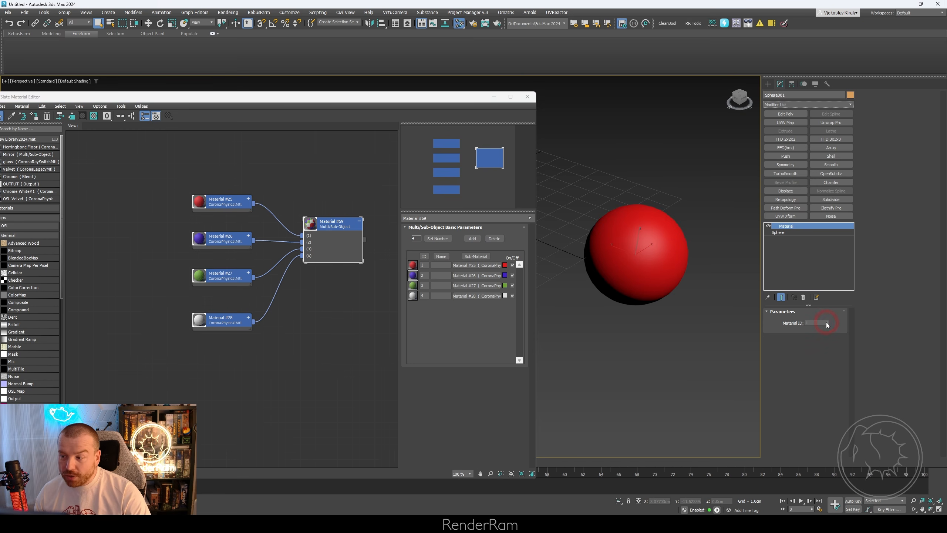
{"action": "left_click_drag", "start_coordinate": [458, 100], "coordinate": [398, 110]}
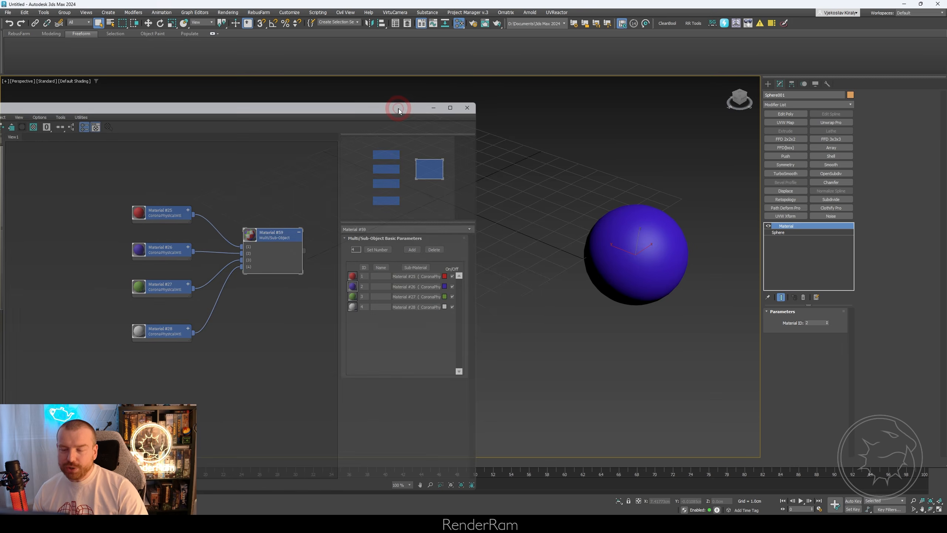